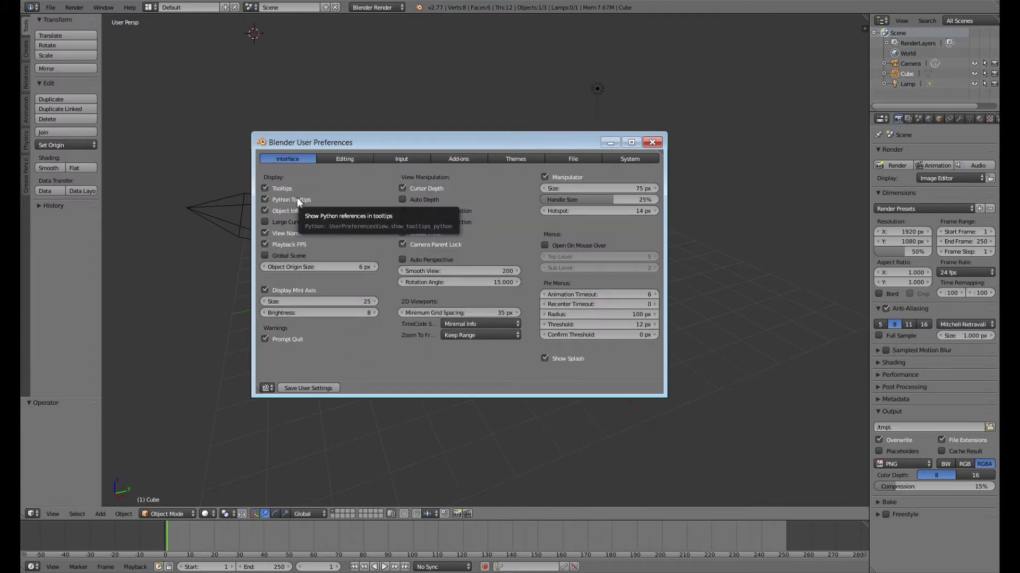
- Set mouse selection to the left button, apply the Ubuntu Ambiance theme preset, and show its Timeline colors
{"action": "left_click", "coordinate": [411, 160]}
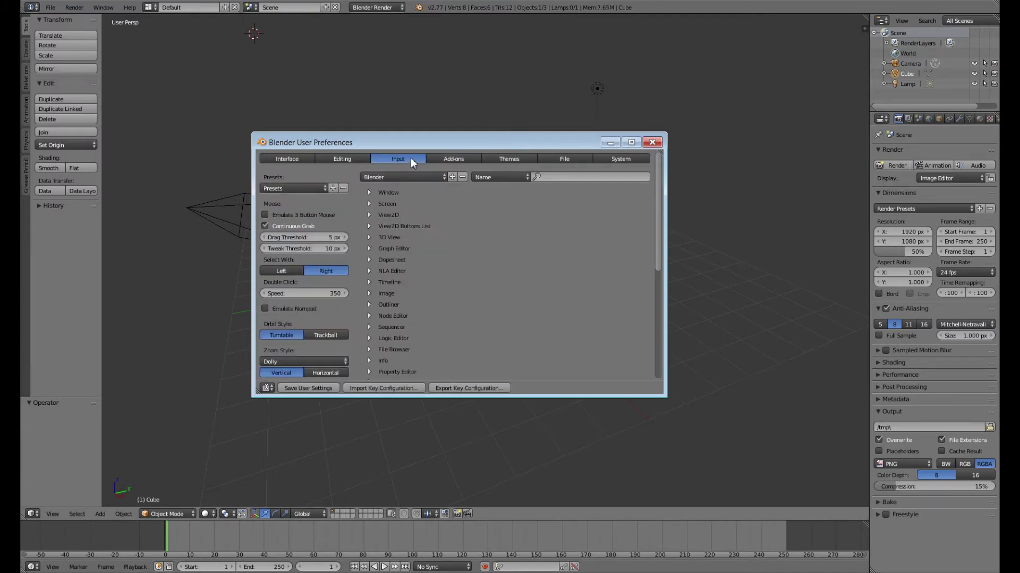
{"action": "left_click", "coordinate": [293, 268]}
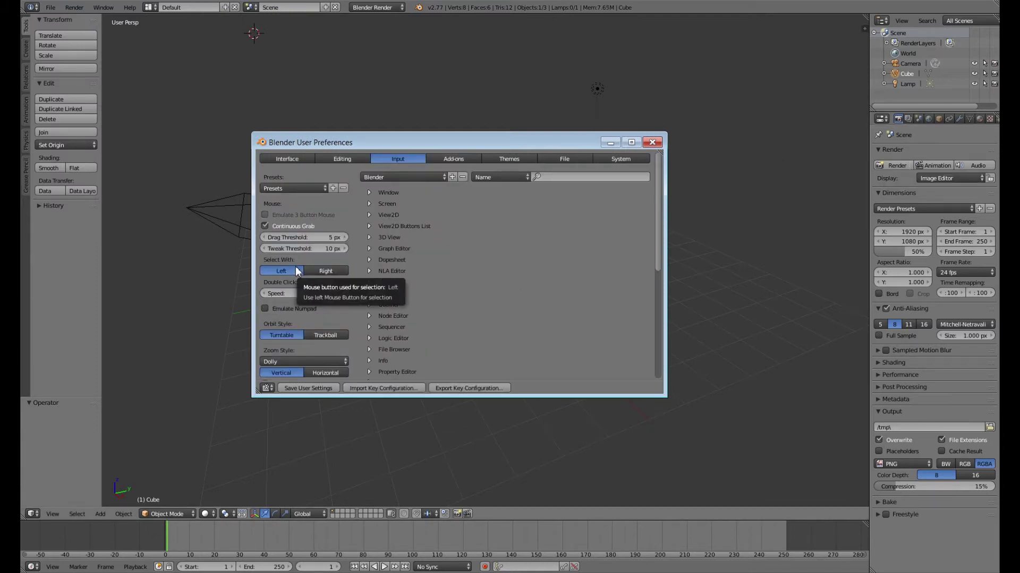
{"action": "left_click", "coordinate": [518, 160]}
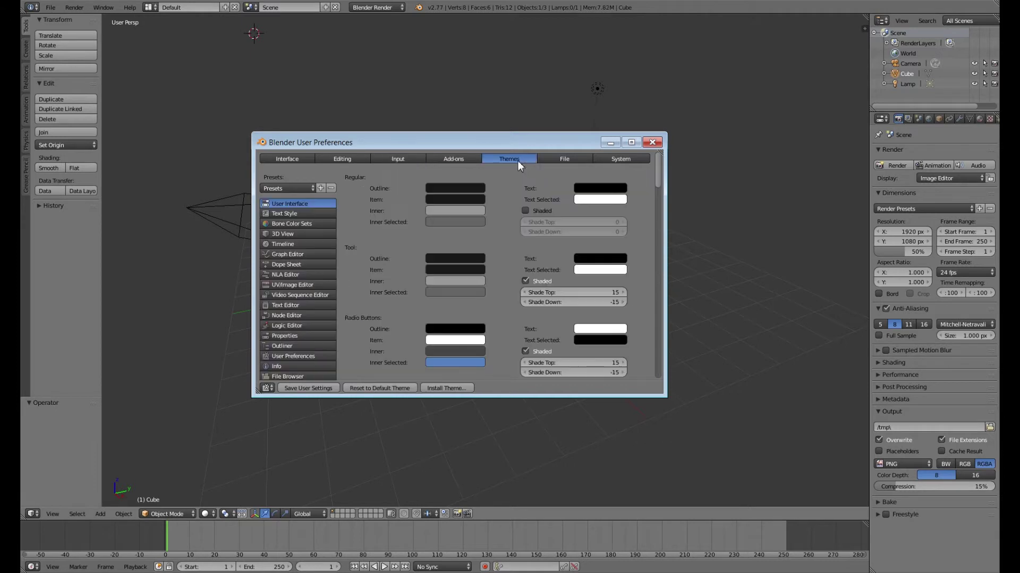
{"action": "left_click", "coordinate": [307, 189]}
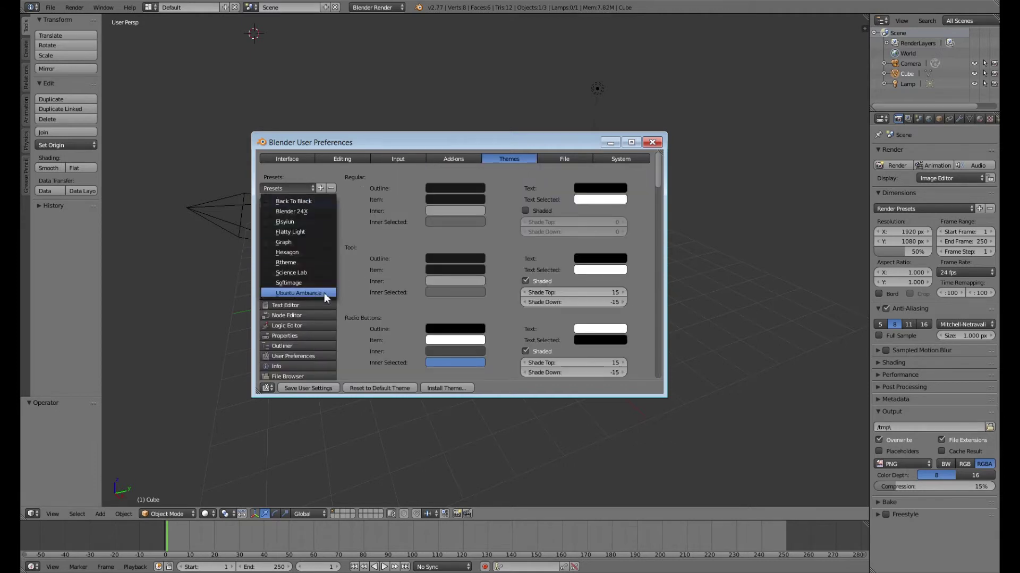
{"action": "left_click", "coordinate": [324, 292]}
{"action": "left_click", "coordinate": [331, 244]}
- Set the interface DPI to 110, enlarge the preferences window, and choose CUDA as the compute device
{"action": "left_click", "coordinate": [620, 158]}
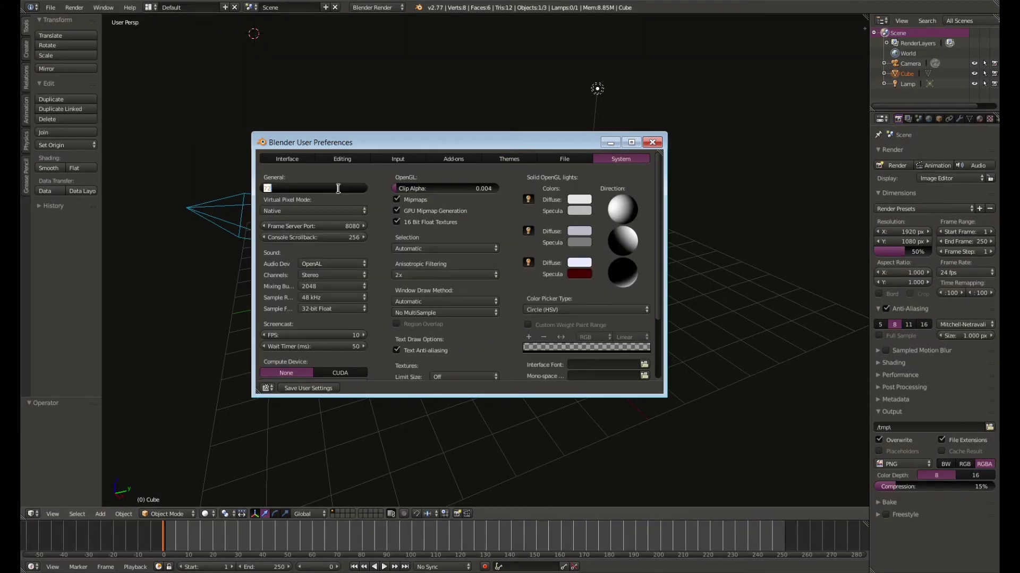
{"action": "left_click_drag", "start_coordinate": [318, 187], "coordinate": [338, 187]}
{"action": "left_click_drag", "start_coordinate": [674, 378], "coordinate": [849, 539]}
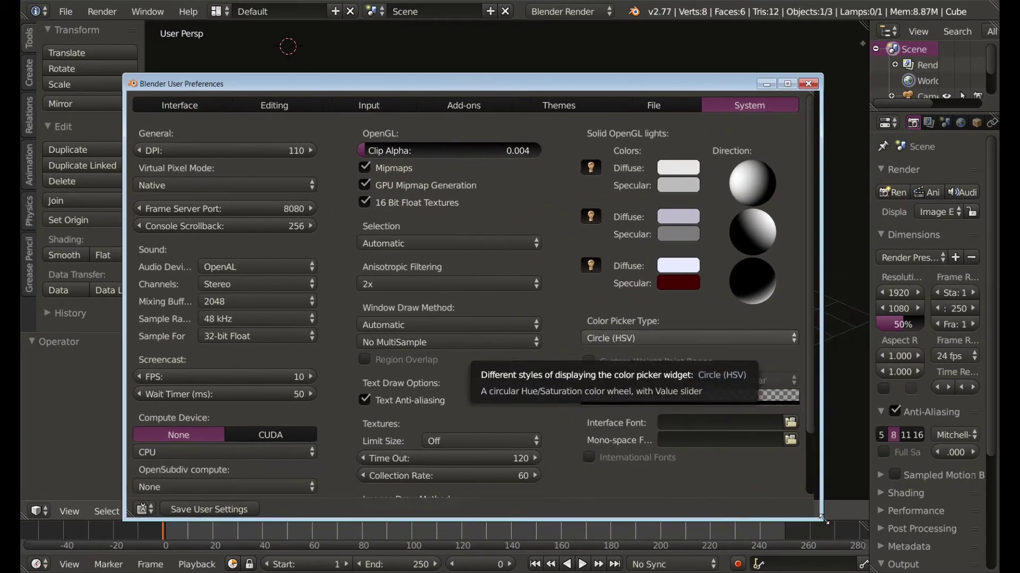
{"action": "left_click", "coordinate": [278, 434]}
{"action": "left_click", "coordinate": [212, 452]}
{"action": "left_click", "coordinate": [204, 427]}
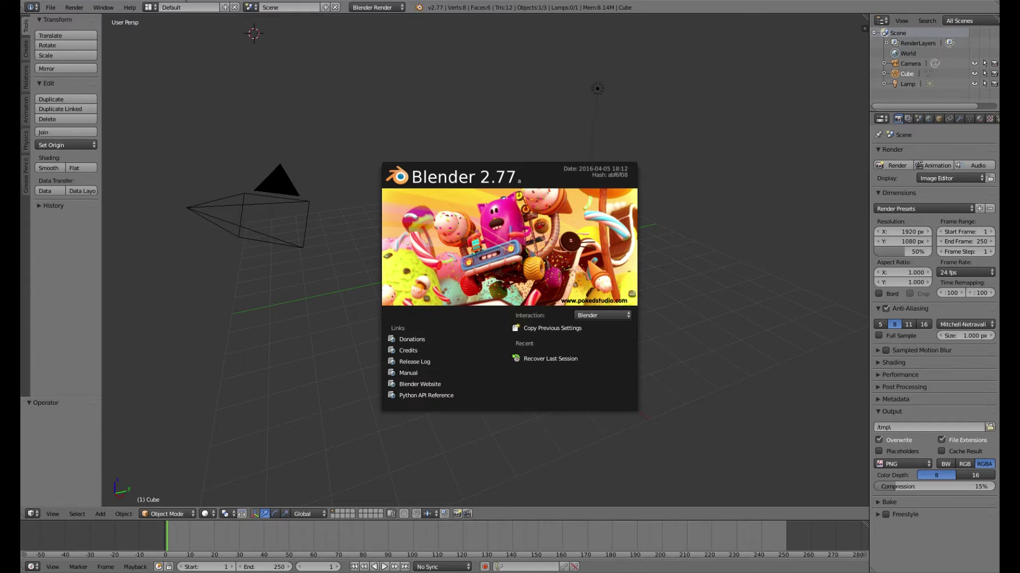
- Dismiss the splash screen, open the user preferences, and place their window over the middle of the viewport
{"action": "left_click", "coordinate": [515, 217]}
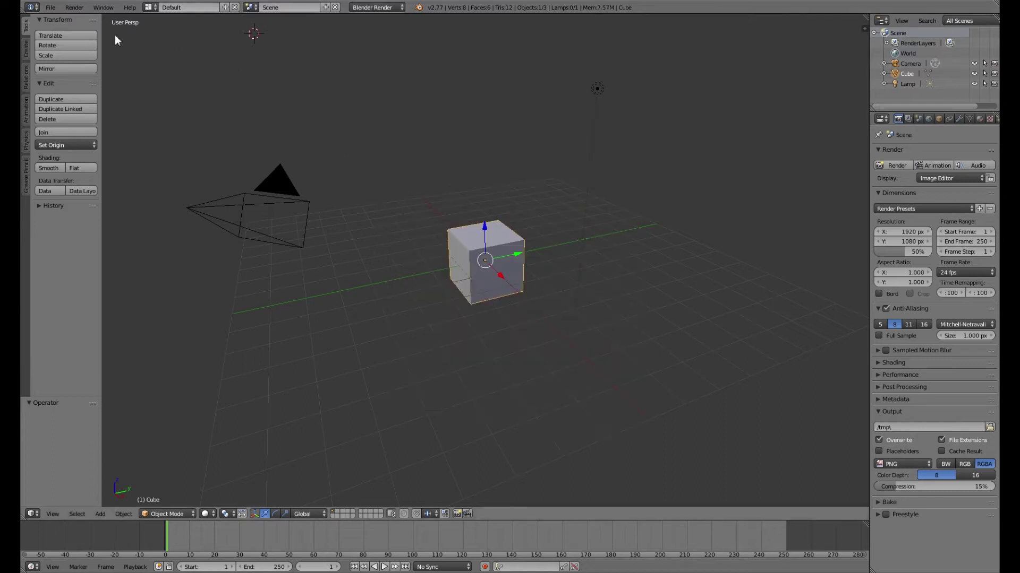
{"action": "left_click", "coordinate": [52, 8]}
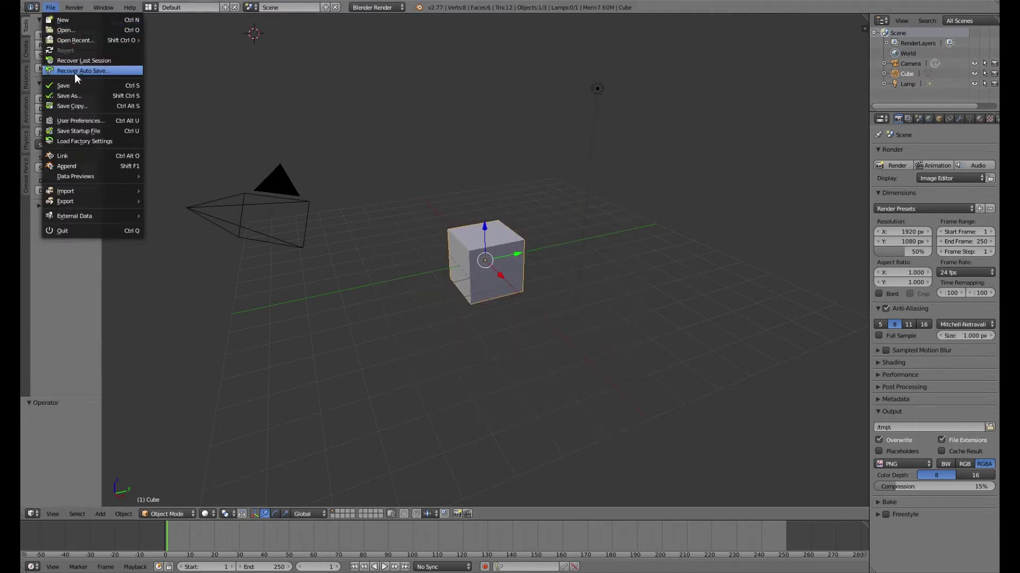
{"action": "left_click", "coordinate": [79, 120]}
{"action": "left_click_drag", "start_coordinate": [335, 16], "coordinate": [566, 148]}
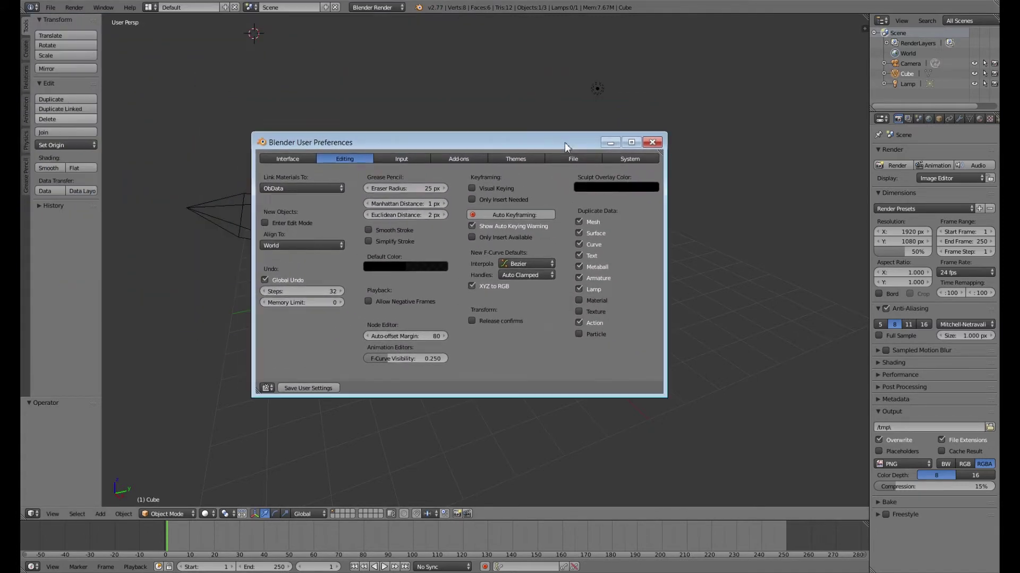
- Turn off Python tooltips and set the mouse button used for selection to Left
{"action": "left_click", "coordinate": [300, 158]}
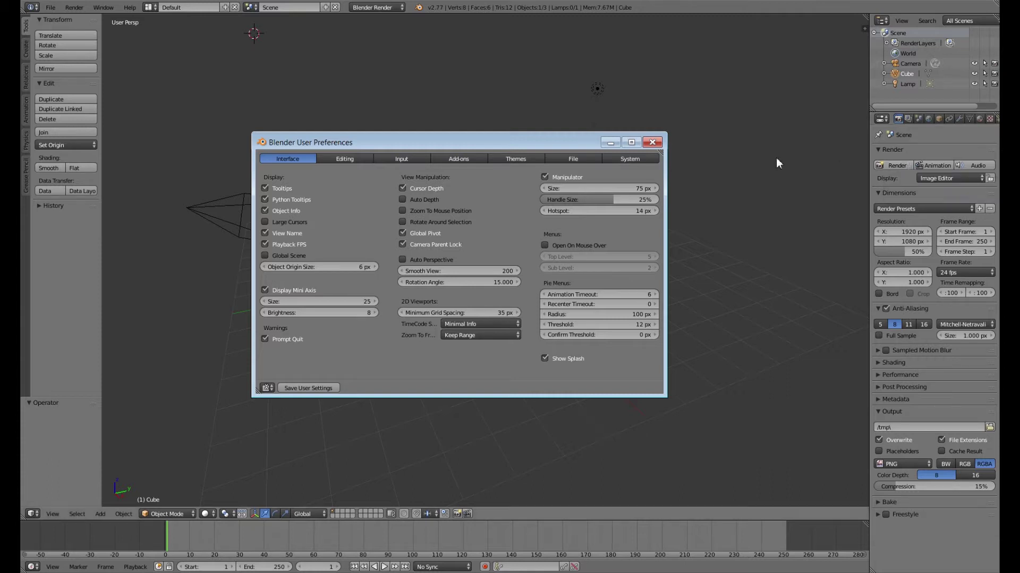
{"action": "left_click", "coordinate": [286, 201]}
{"action": "left_click", "coordinate": [410, 157]}
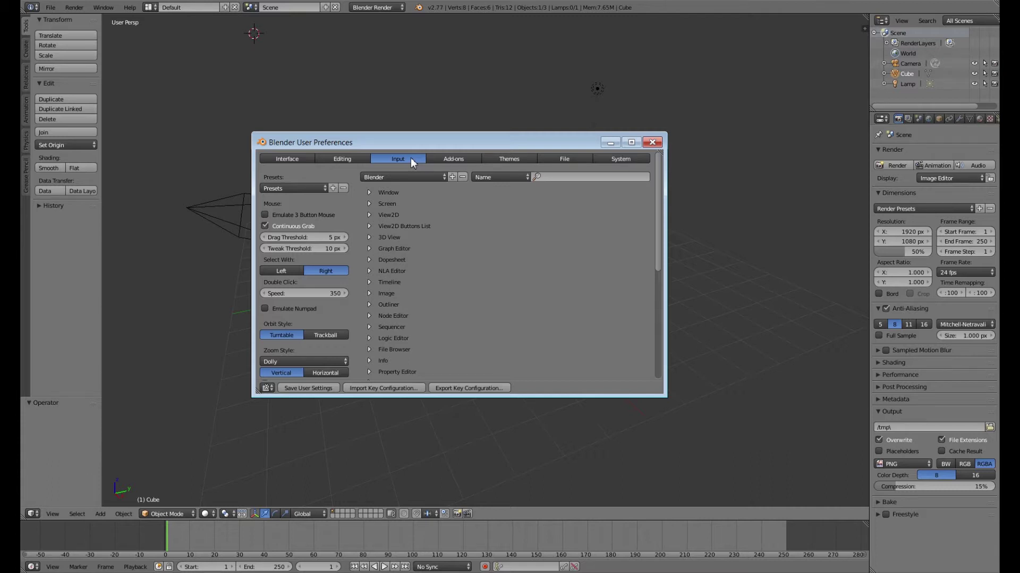
{"action": "left_click", "coordinate": [287, 272]}
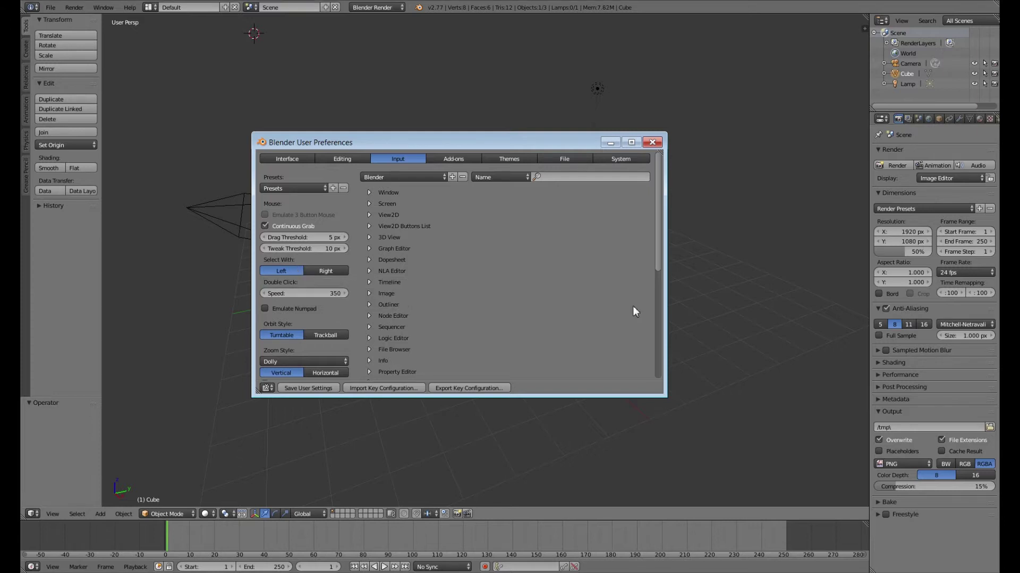
- Apply the Ubuntu Ambiance theme preset and step the timeline back to frame 0
{"action": "left_click", "coordinate": [518, 162]}
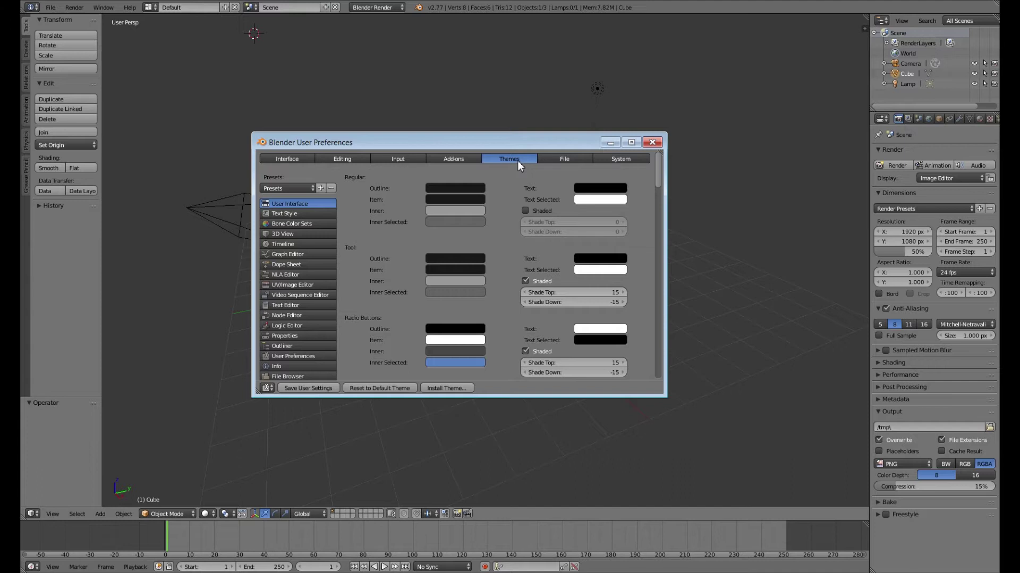
{"action": "left_click", "coordinate": [307, 189]}
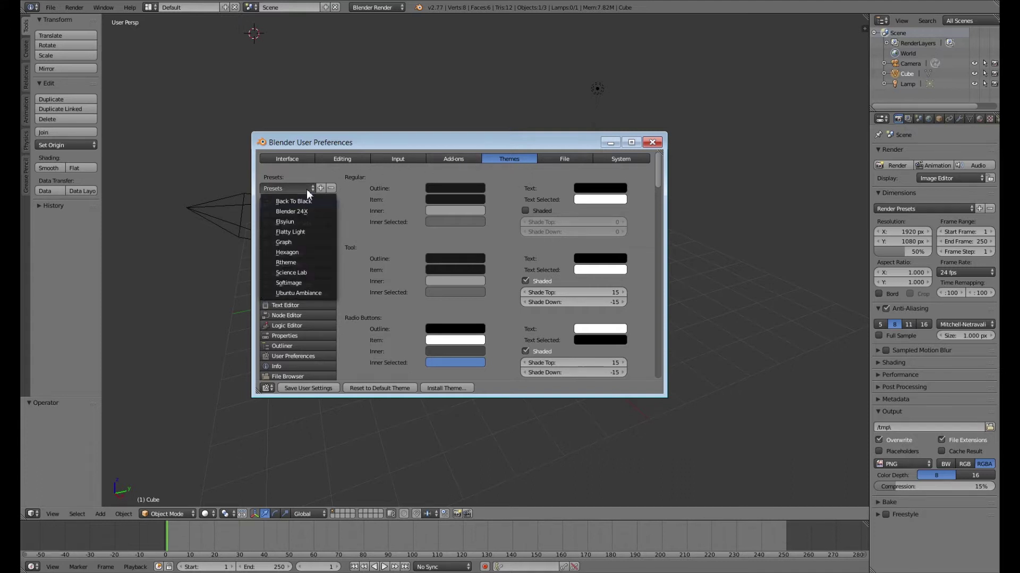
{"action": "left_click", "coordinate": [323, 293]}
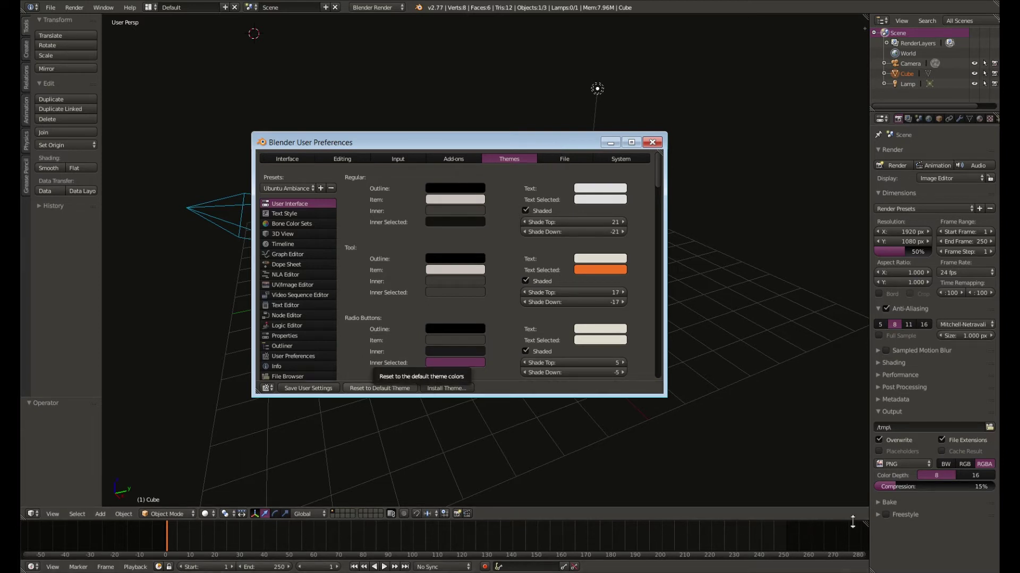
{"action": "key", "text": "Left"}
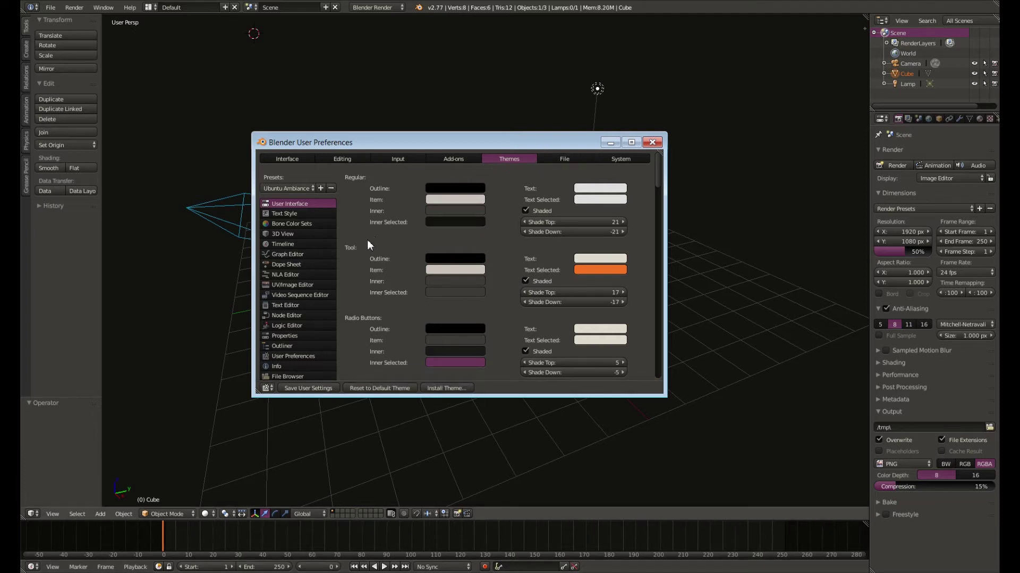
- In the theme's Timeline colors, brighten the grid to light grey and the window background to a lighter dark grey
{"action": "left_click", "coordinate": [330, 244]}
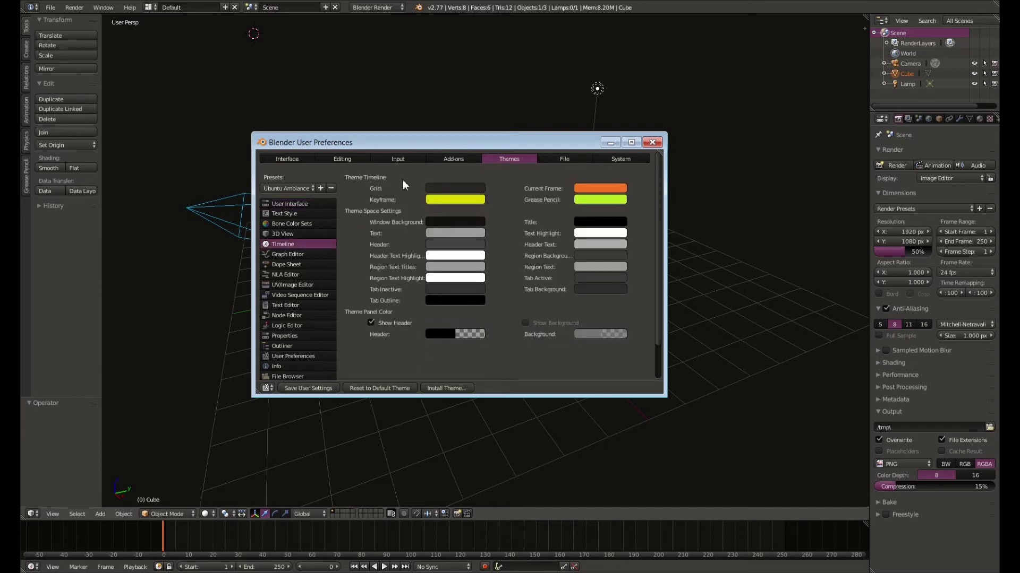
{"action": "left_click", "coordinate": [453, 189]}
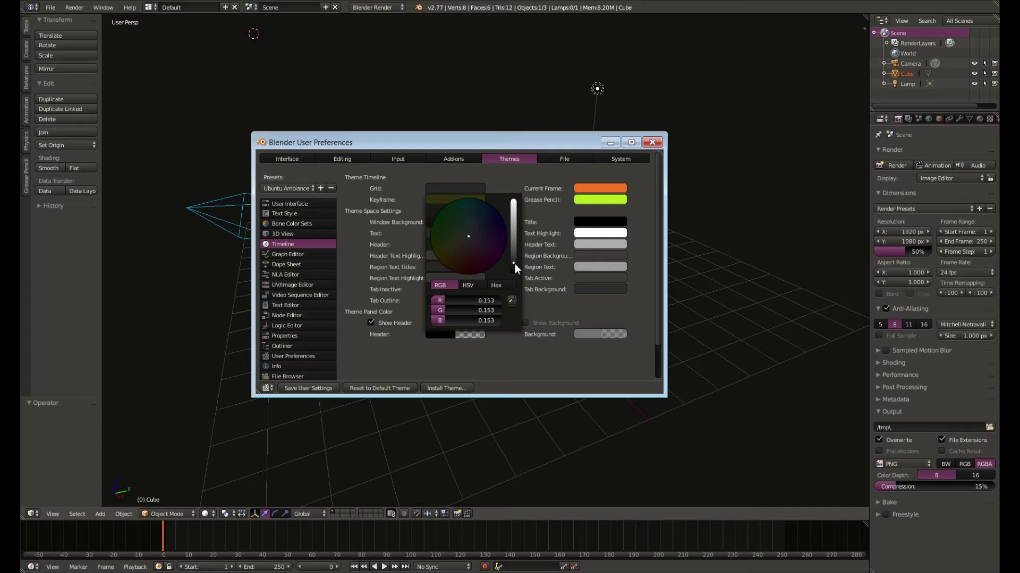
{"action": "left_click_drag", "start_coordinate": [515, 263], "coordinate": [513, 226]}
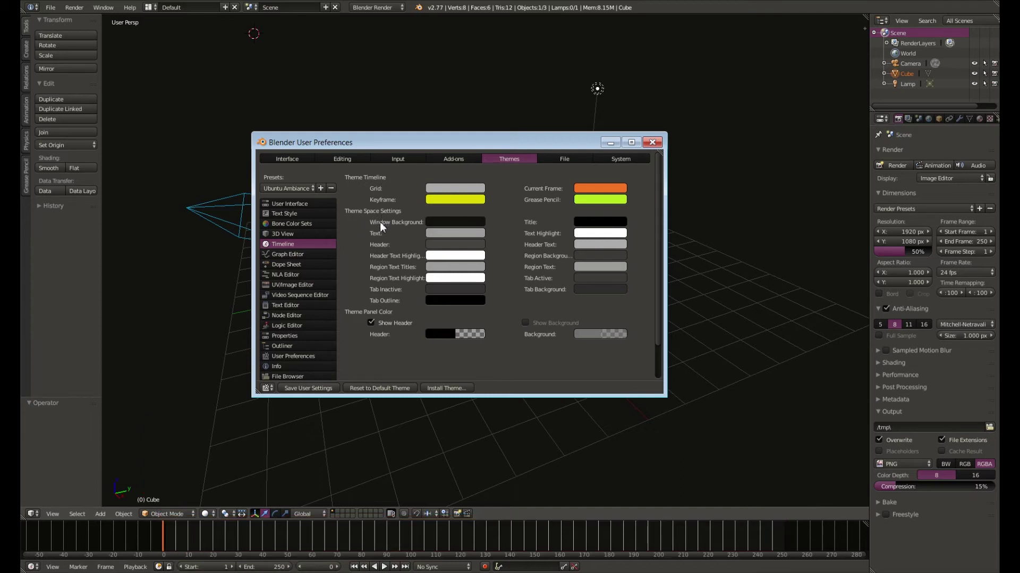
{"action": "left_click", "coordinate": [480, 222]}
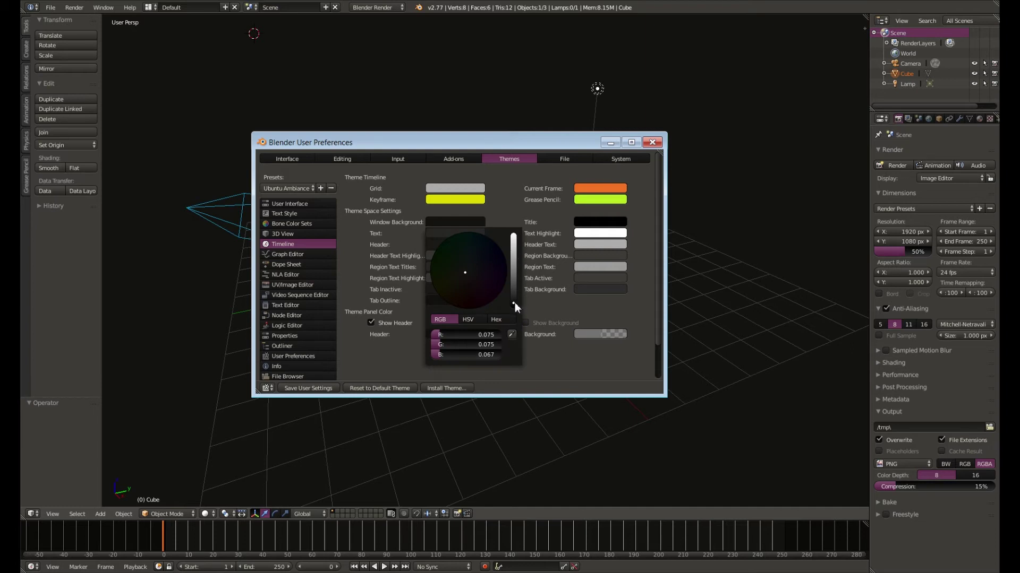
{"action": "left_click_drag", "start_coordinate": [513, 304], "coordinate": [514, 286]}
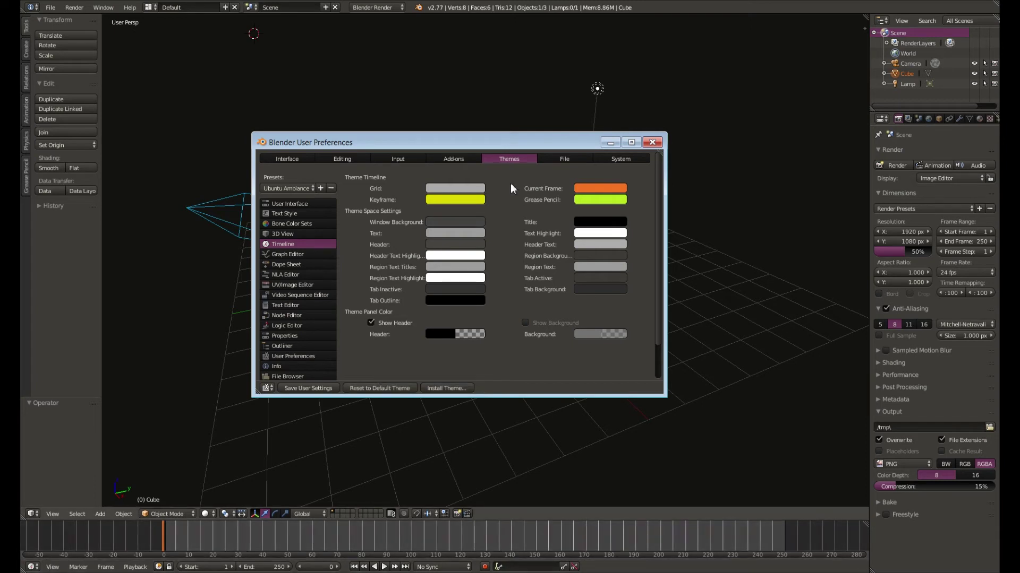
- Save the customized theme as a new preset named "My Cool Interface #1"
{"action": "left_click", "coordinate": [321, 188]}
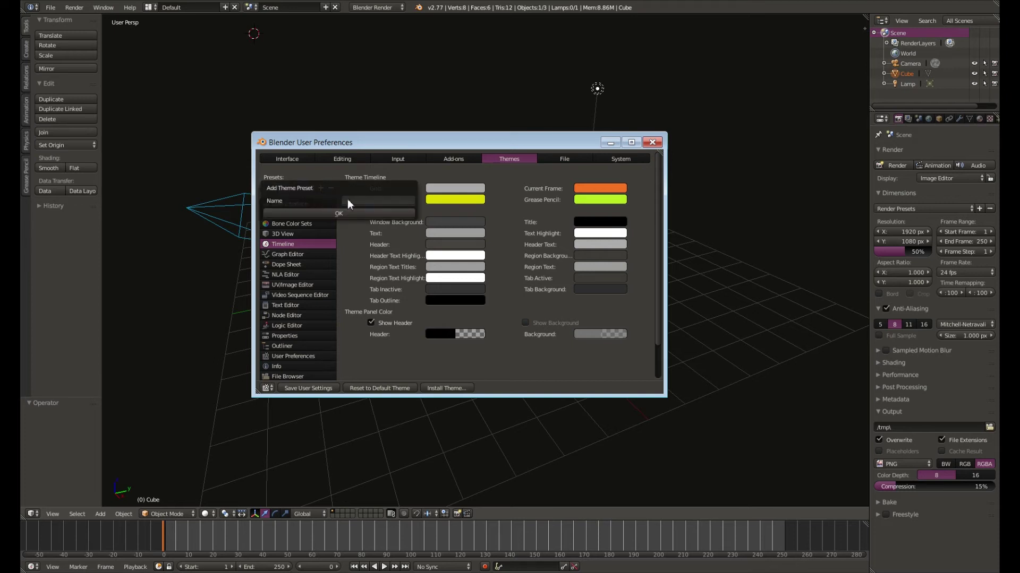
{"action": "left_click", "coordinate": [346, 200]}
{"action": "type", "text": "My Coo"}
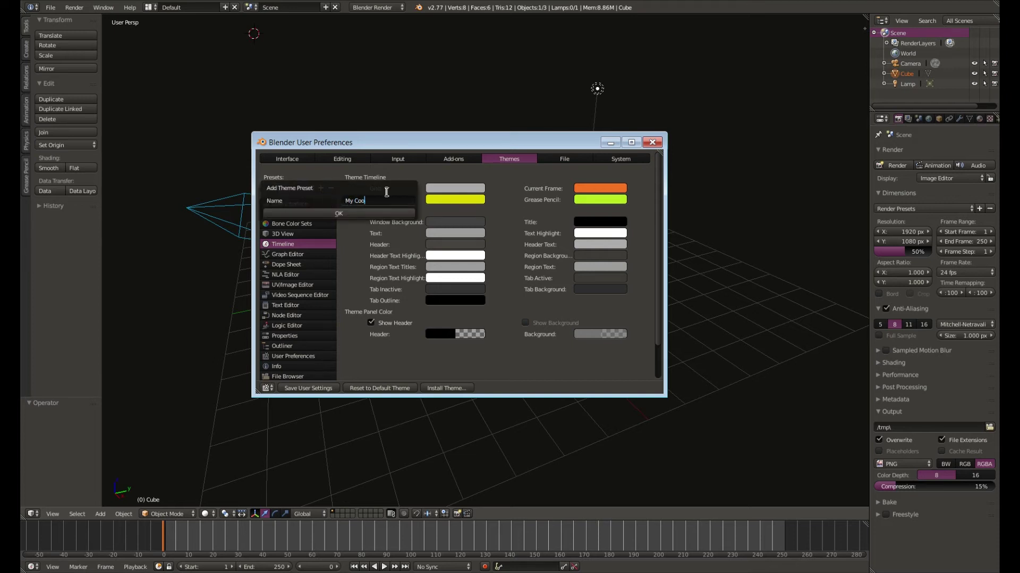
{"action": "type", "text": "l Interface #1"}
{"action": "left_click", "coordinate": [378, 214]}
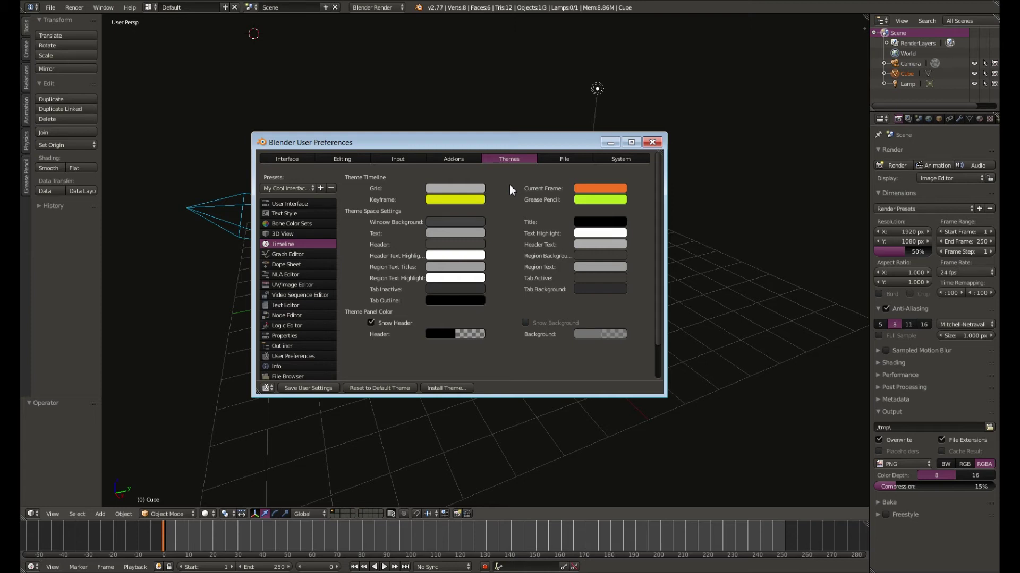
- Set the interface DPI to 110 in the system preferences
{"action": "left_click", "coordinate": [644, 161]}
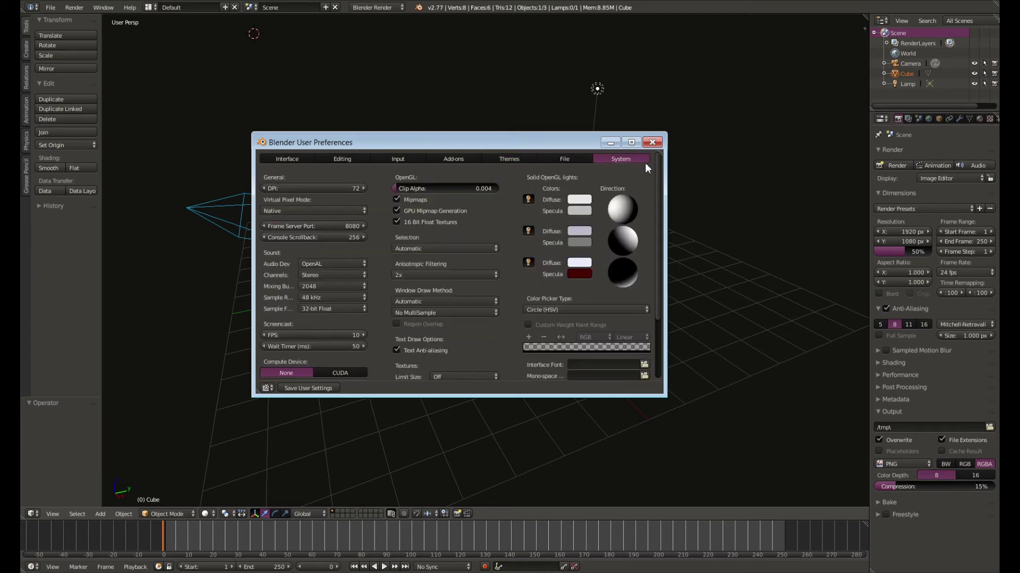
{"action": "left_click", "coordinate": [336, 189]}
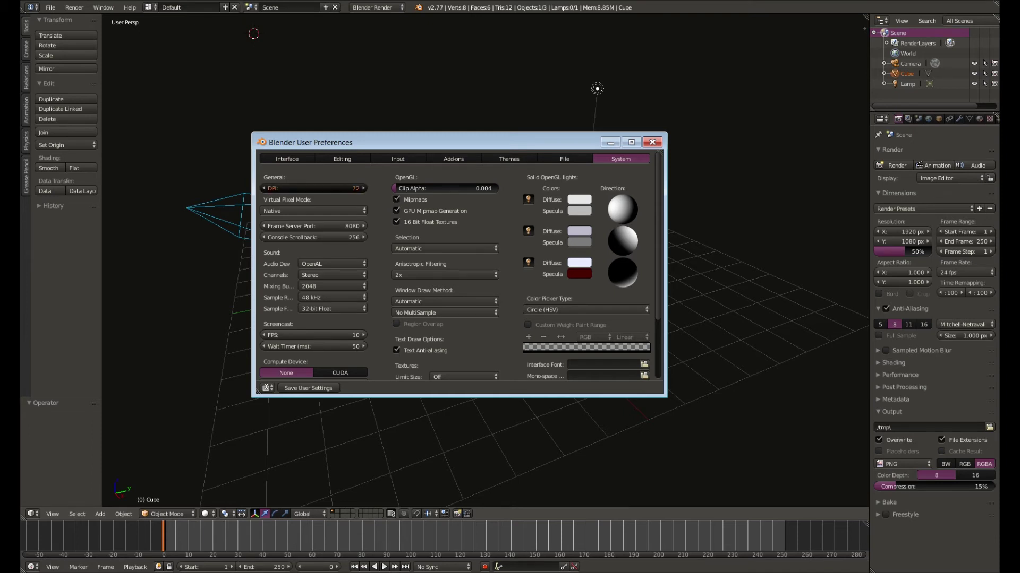
{"action": "type", "text": "110"}
{"action": "key", "text": "Return"}
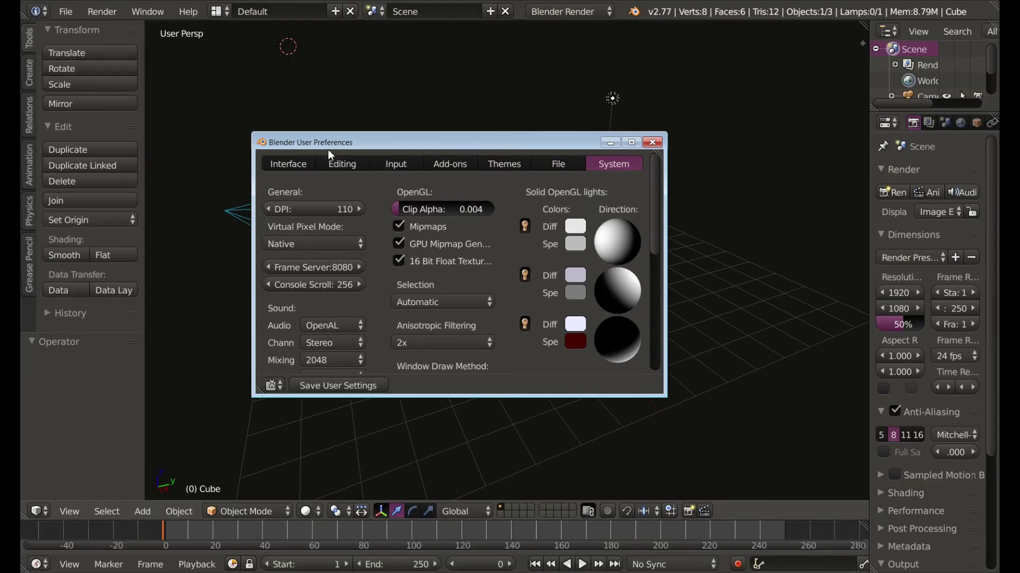
- Move and enlarge the user preferences window until the compute device settings are in view
{"action": "left_click_drag", "start_coordinate": [324, 140], "coordinate": [281, 104]}
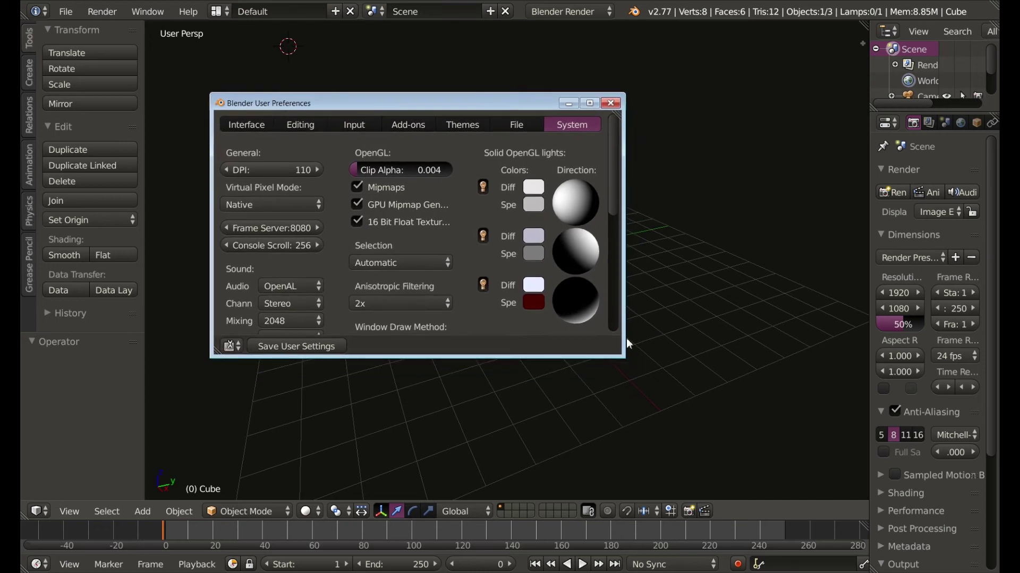
{"action": "left_click_drag", "start_coordinate": [625, 358], "coordinate": [835, 532]}
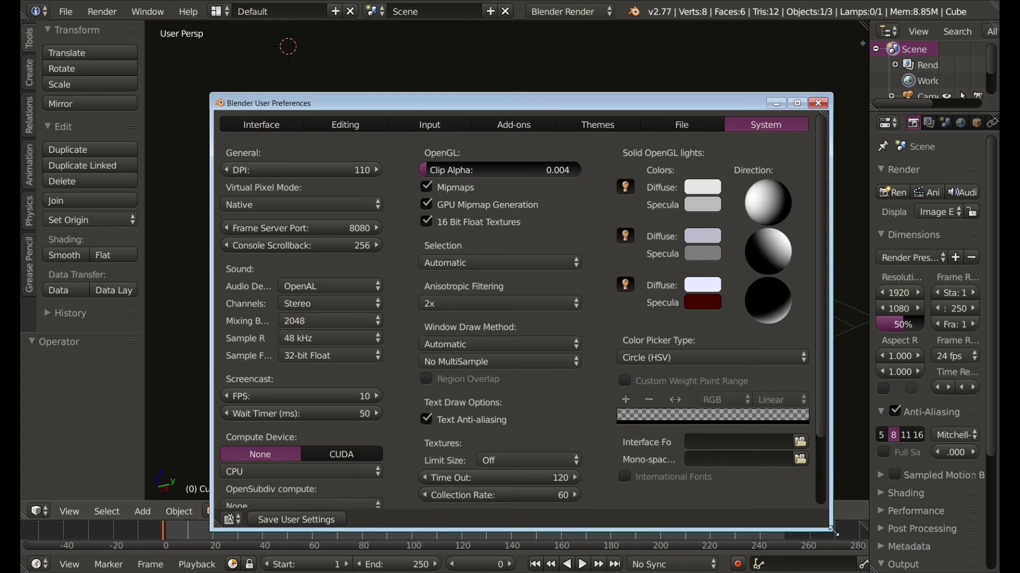
{"action": "left_click_drag", "start_coordinate": [584, 103], "coordinate": [495, 85]}
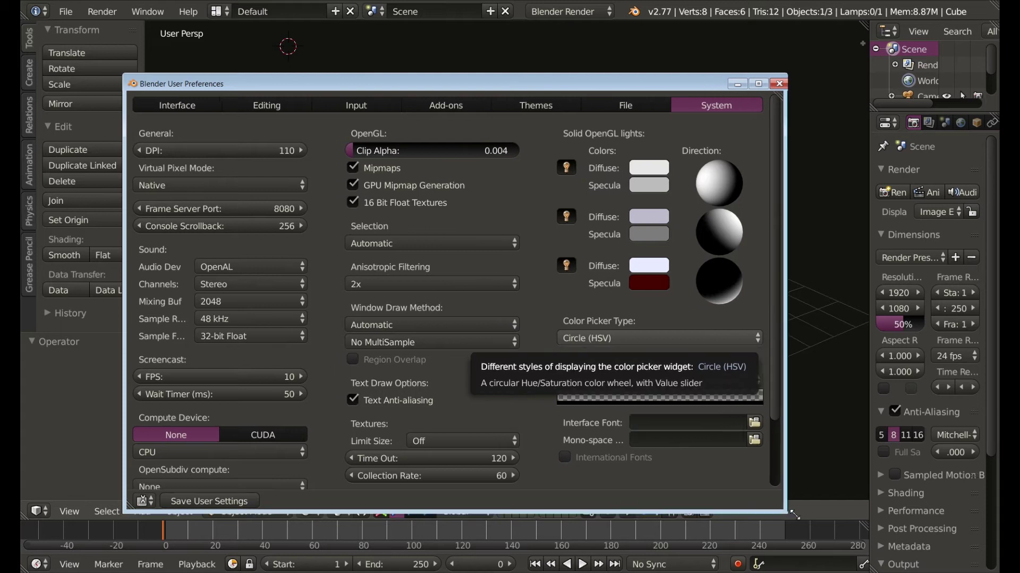
{"action": "left_click_drag", "start_coordinate": [794, 514], "coordinate": [868, 529]}
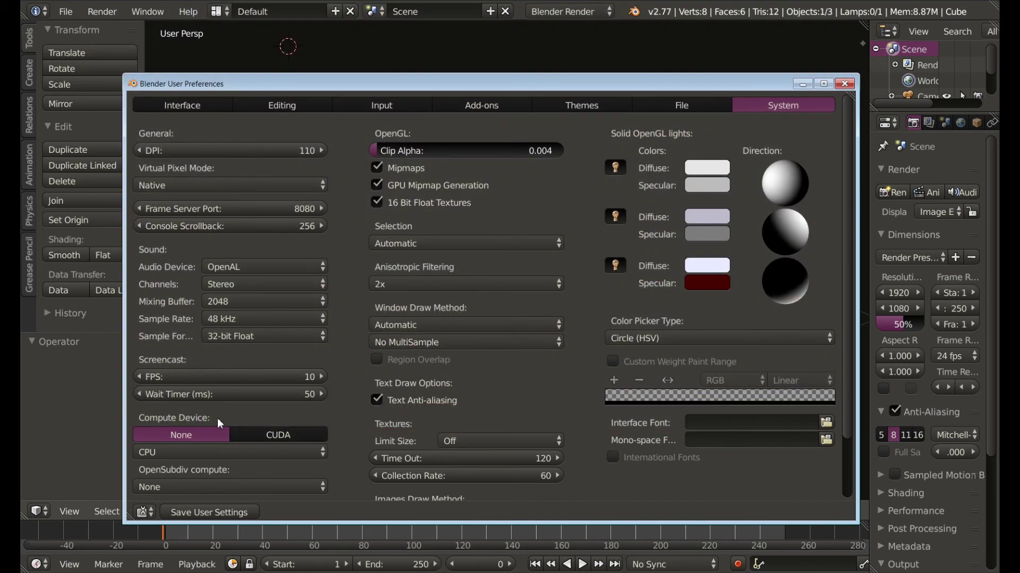
- Set the compute device to CUDA using the GeForce GTX 560
{"action": "left_click", "coordinate": [312, 439]}
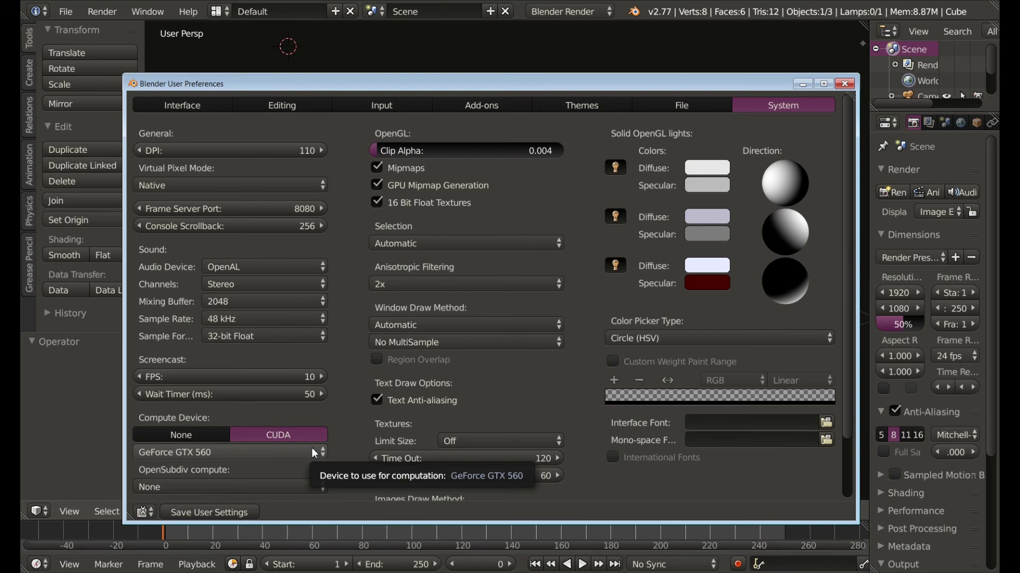
{"action": "left_click", "coordinate": [315, 453]}
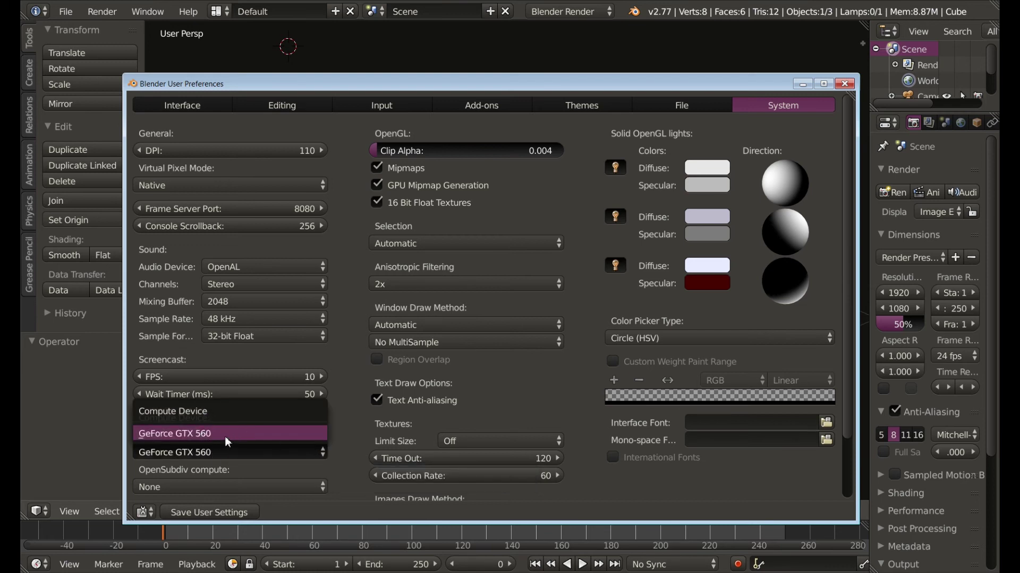
{"action": "left_click", "coordinate": [300, 441]}
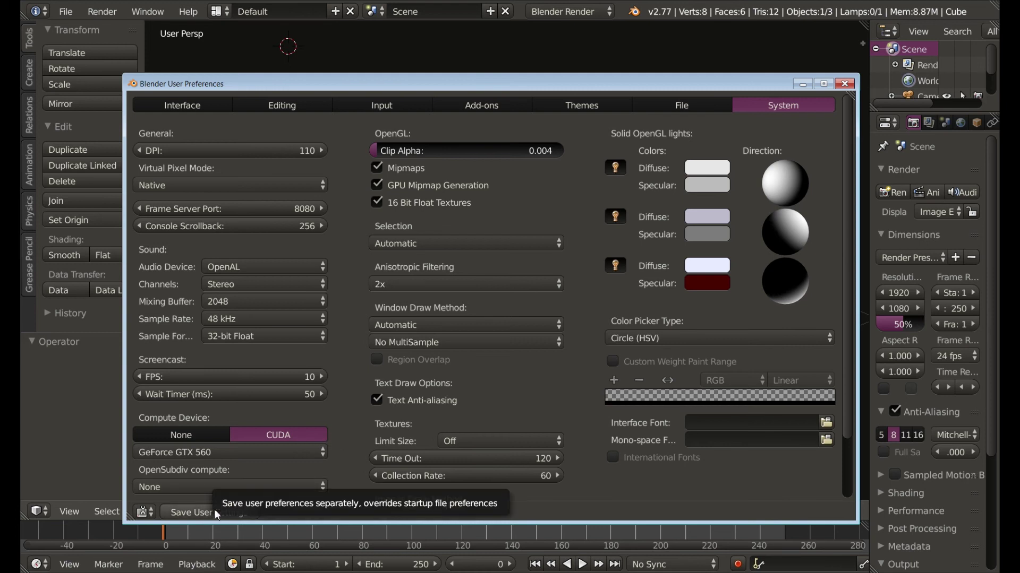
- Save the current user settings and close the user preferences window
{"action": "left_click", "coordinate": [192, 513]}
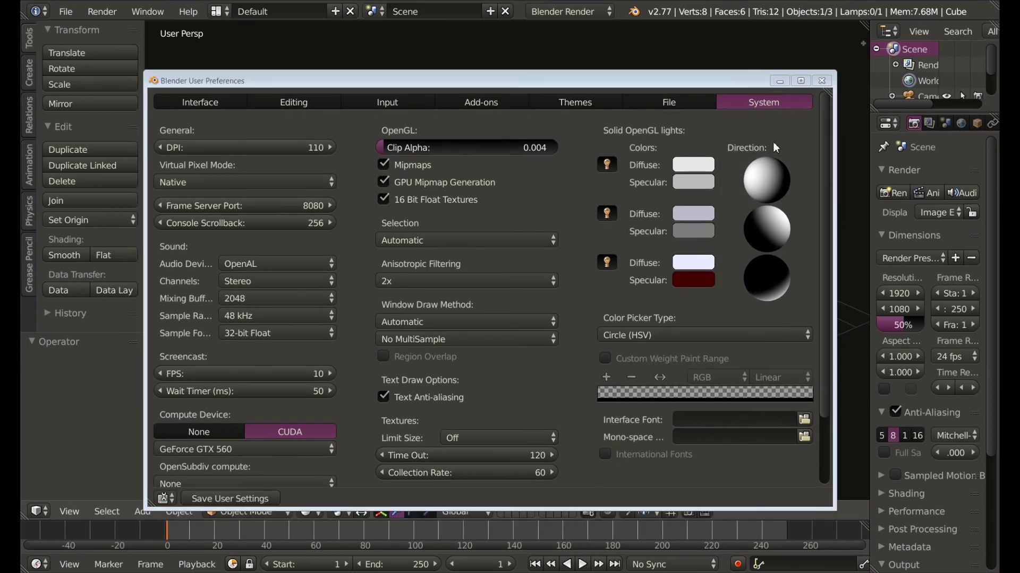
{"action": "left_click", "coordinate": [843, 84]}
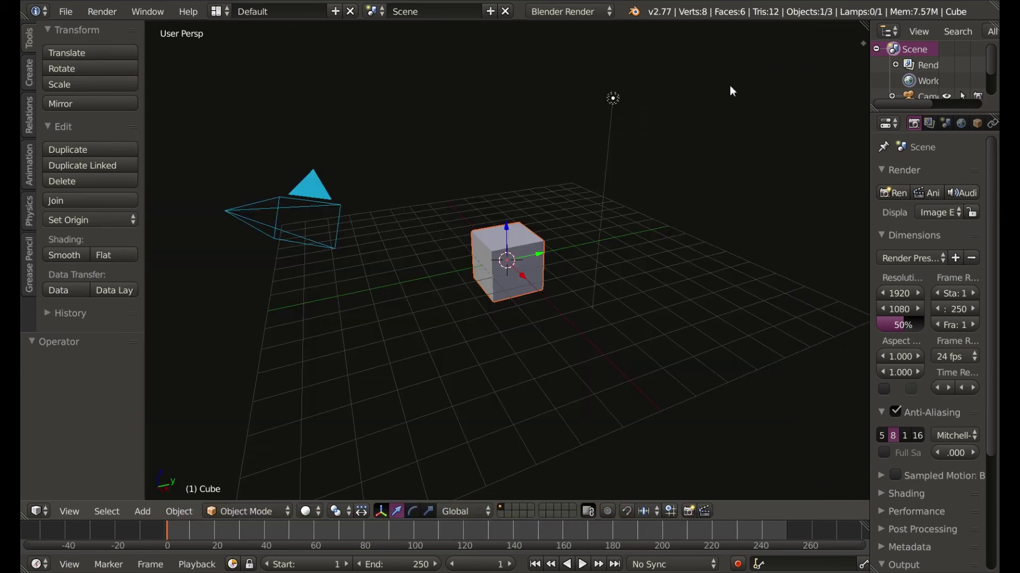
- Switch the render engine to Cycles Render and set its rendering device to GPU Compute in the widened properties editor
{"action": "left_click", "coordinate": [610, 16]}
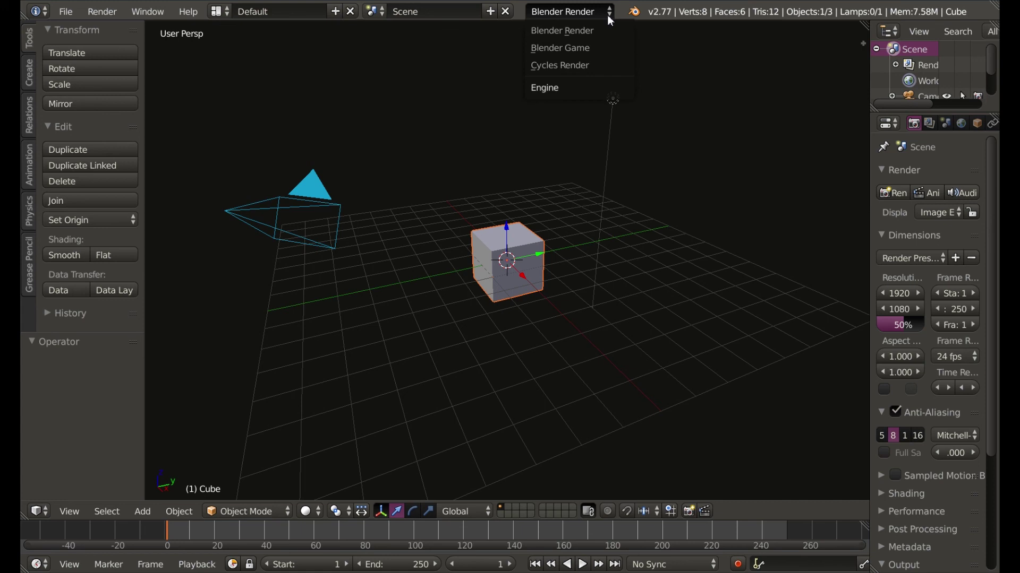
{"action": "left_click", "coordinate": [611, 67]}
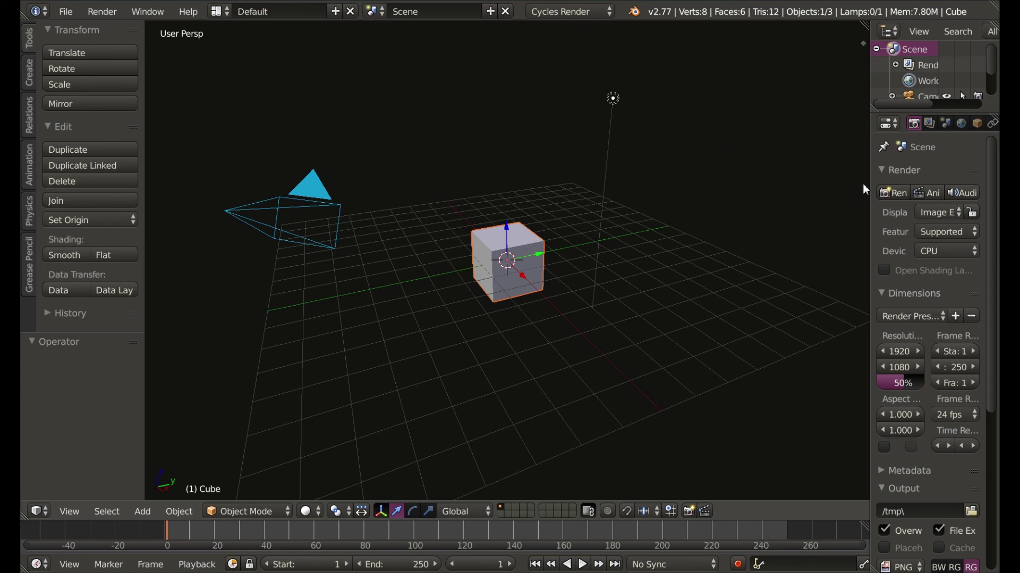
{"action": "left_click_drag", "start_coordinate": [869, 192], "coordinate": [797, 198]}
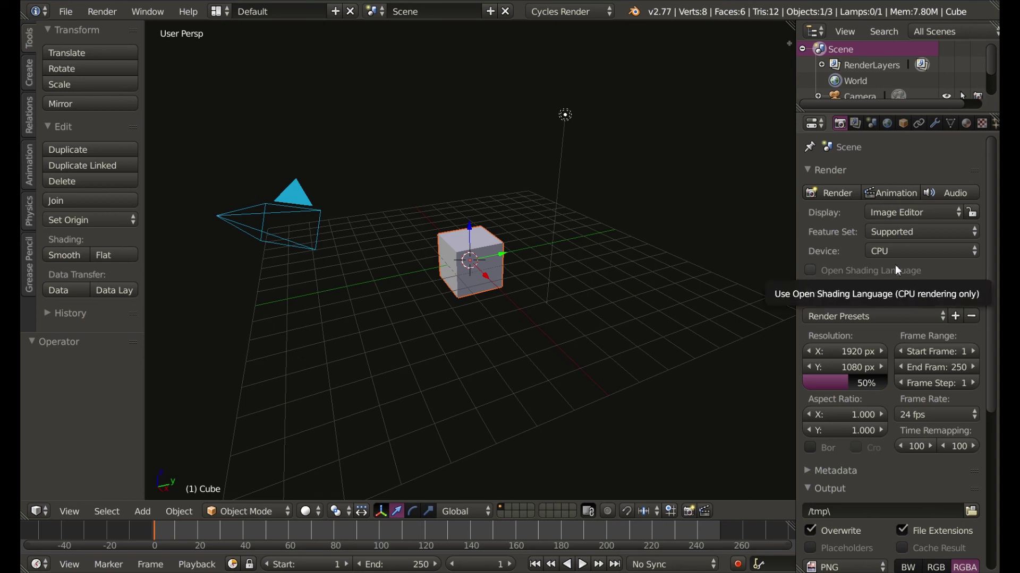
{"action": "left_click", "coordinate": [933, 252]}
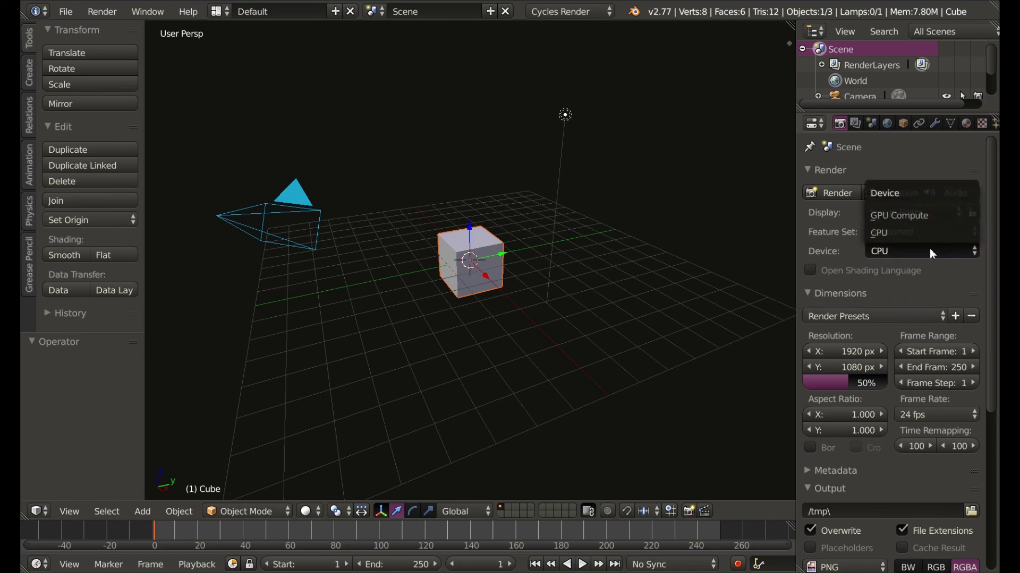
{"action": "left_click", "coordinate": [926, 218]}
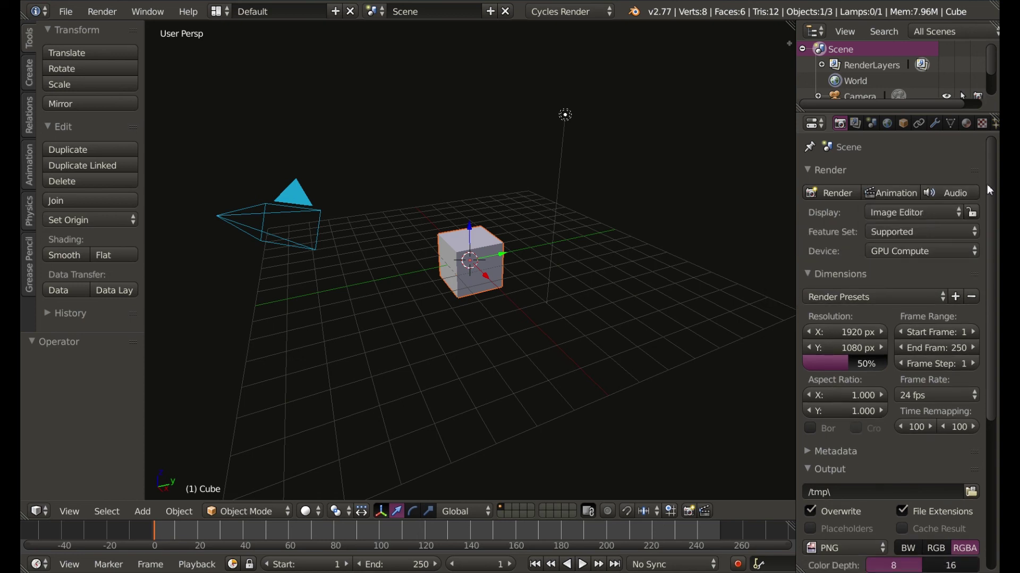